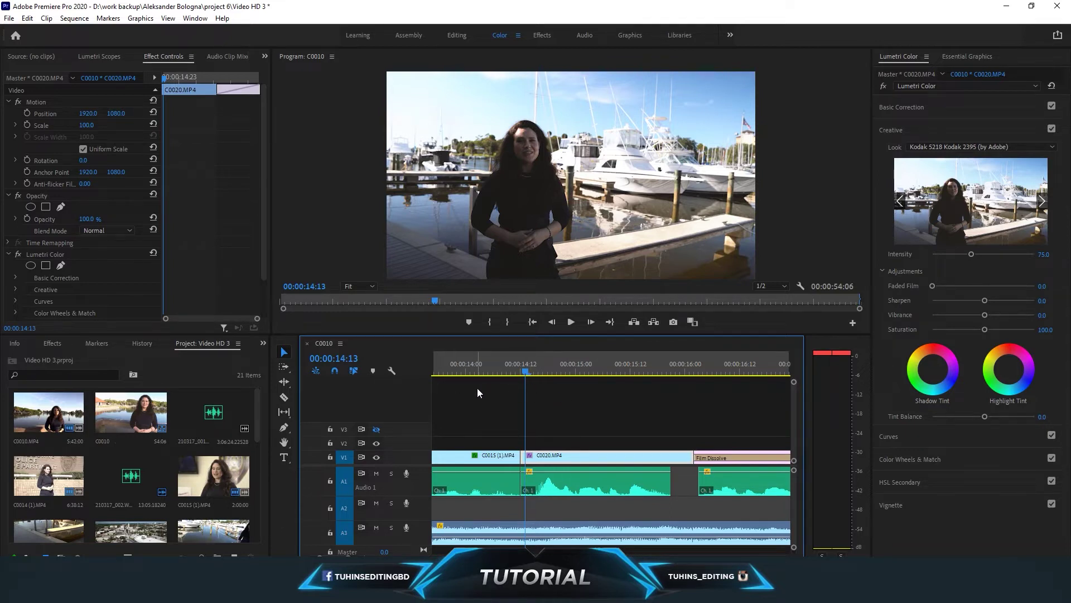
Play and scrub through clip C0020.MP4 from its cut with C0015 (1).MP4 to examine the camera shake
left_click_drag(525, 372, 506, 371)
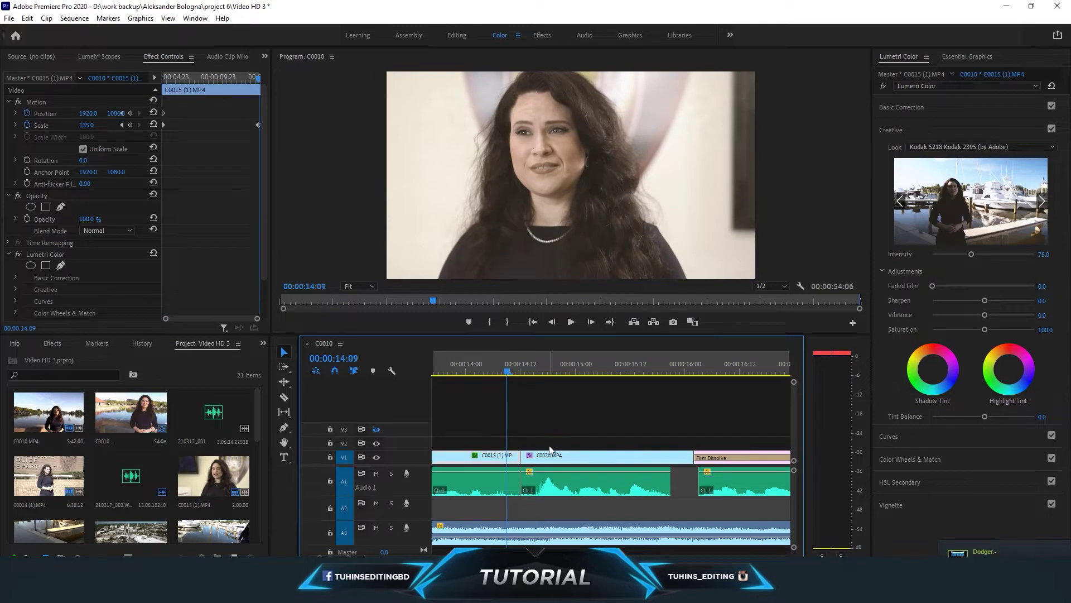
left_click(498, 372)
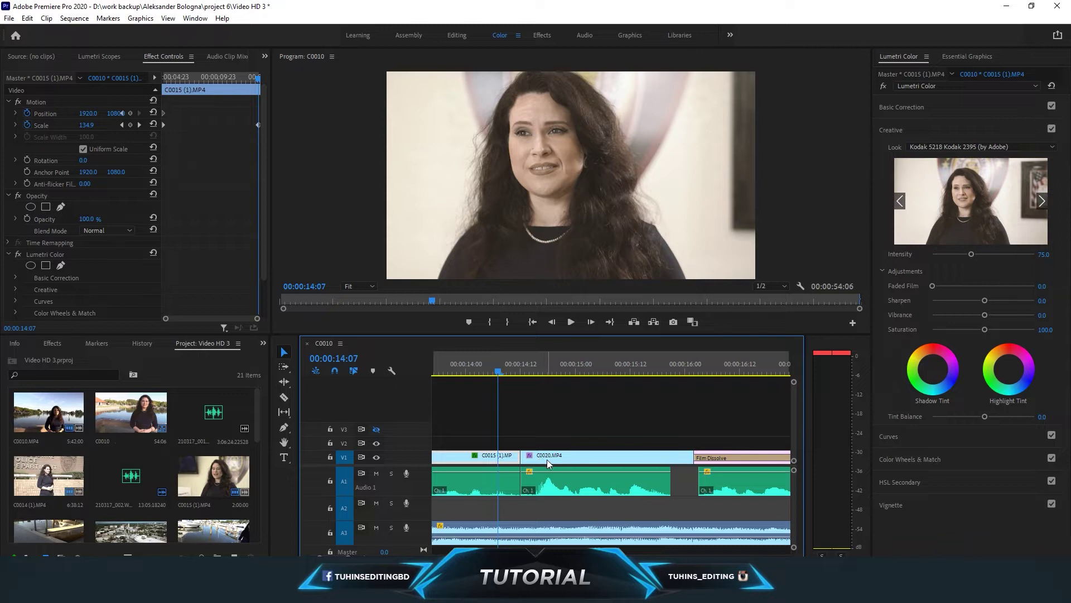
left_click(570, 325)
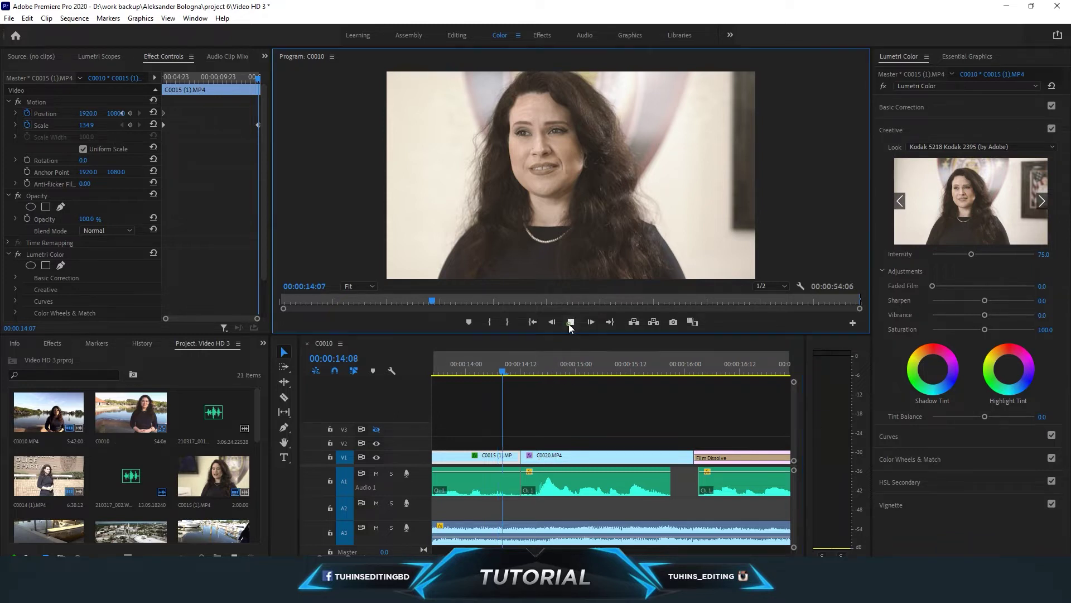
left_click(525, 369)
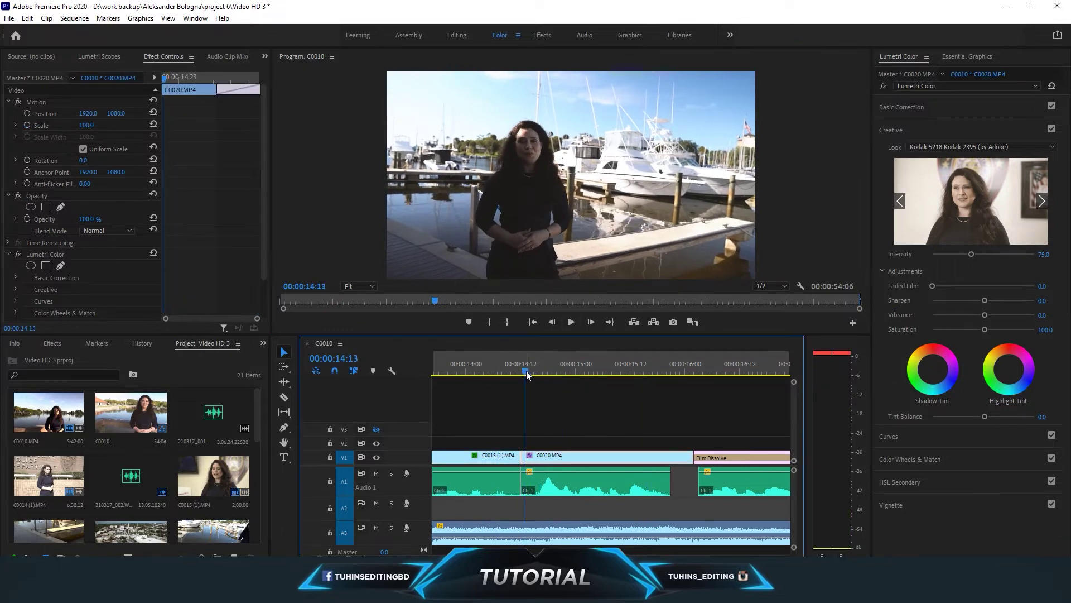
left_click(571, 323)
left_click_drag(624, 373, 533, 374)
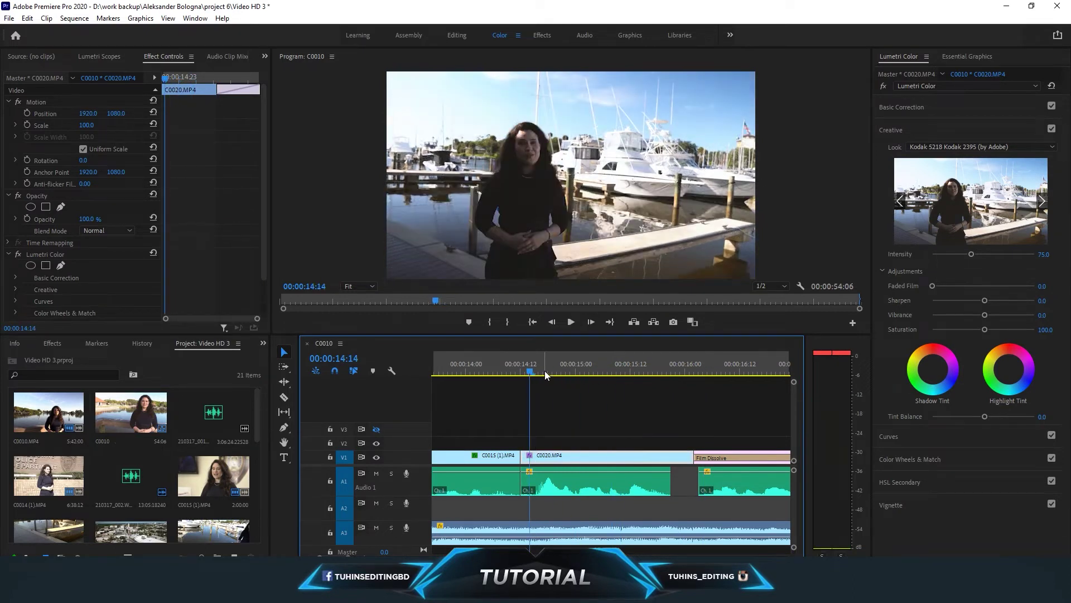
left_click(552, 371)
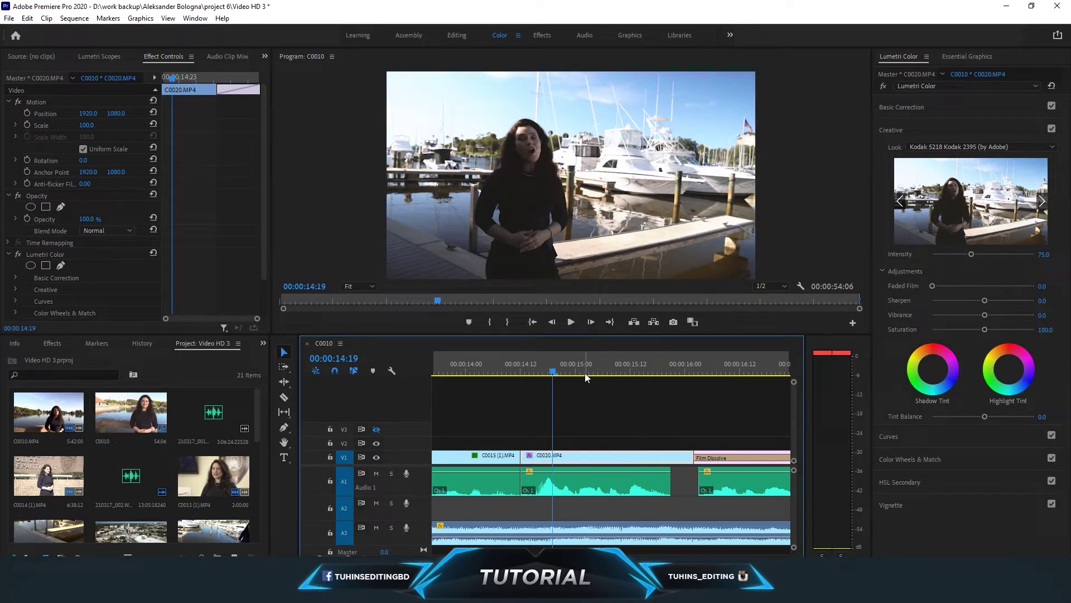
mouse_move(551, 373)
left_mouse_down()
mouse_move(525, 371)
mouse_move(669, 377)
mouse_move(540, 385)
mouse_move(634, 388)
mouse_move(563, 385)
left_mouse_up()
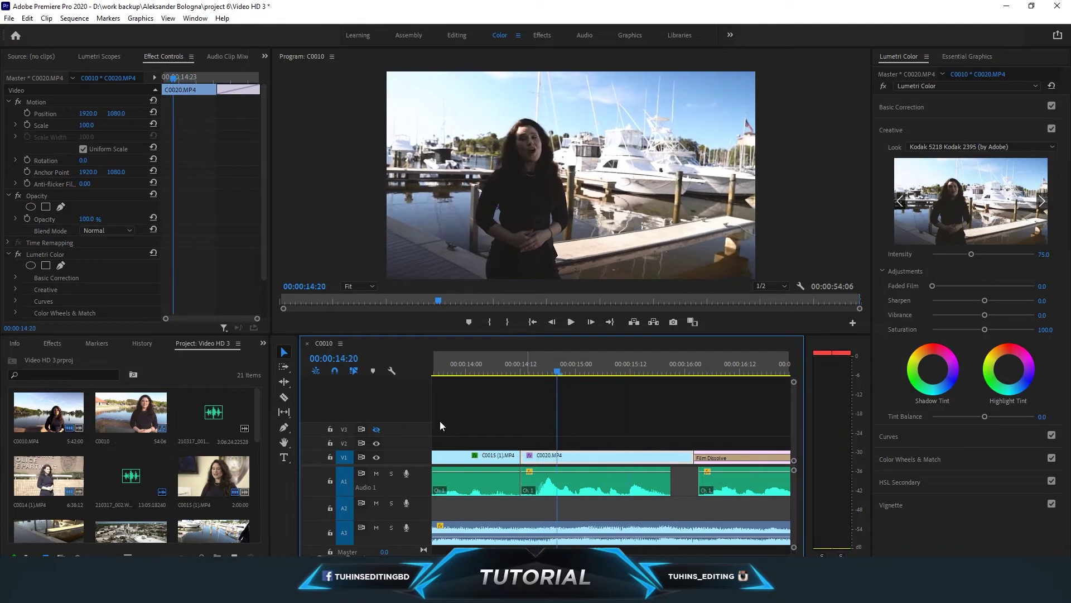
Search the video effects for "warp" and apply Warp Stabilizer to clip C0020.MP4 on track V1
left_click(262, 343)
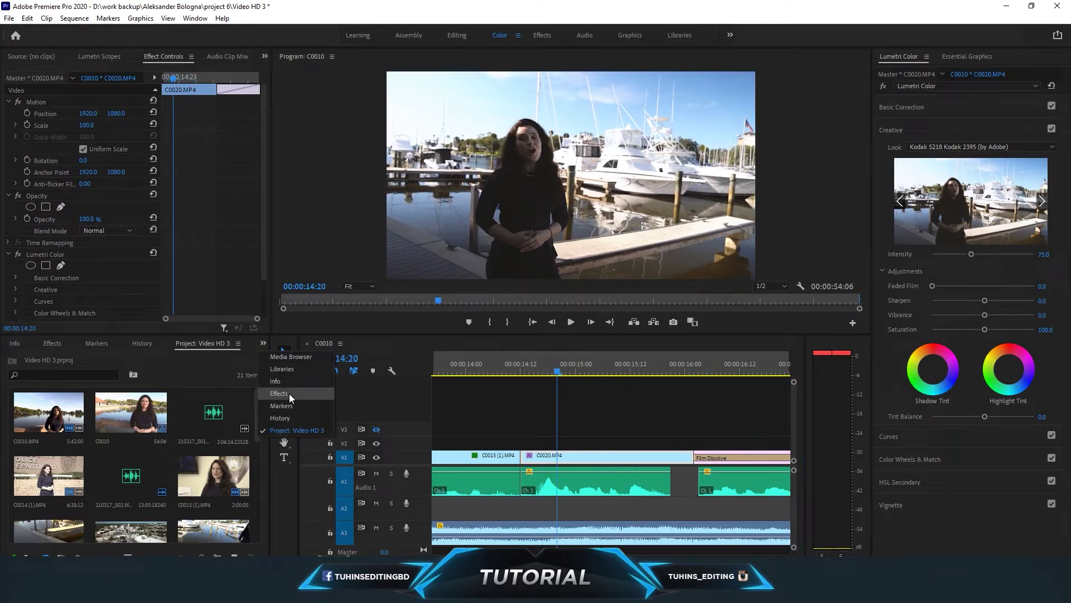
left_click(289, 394)
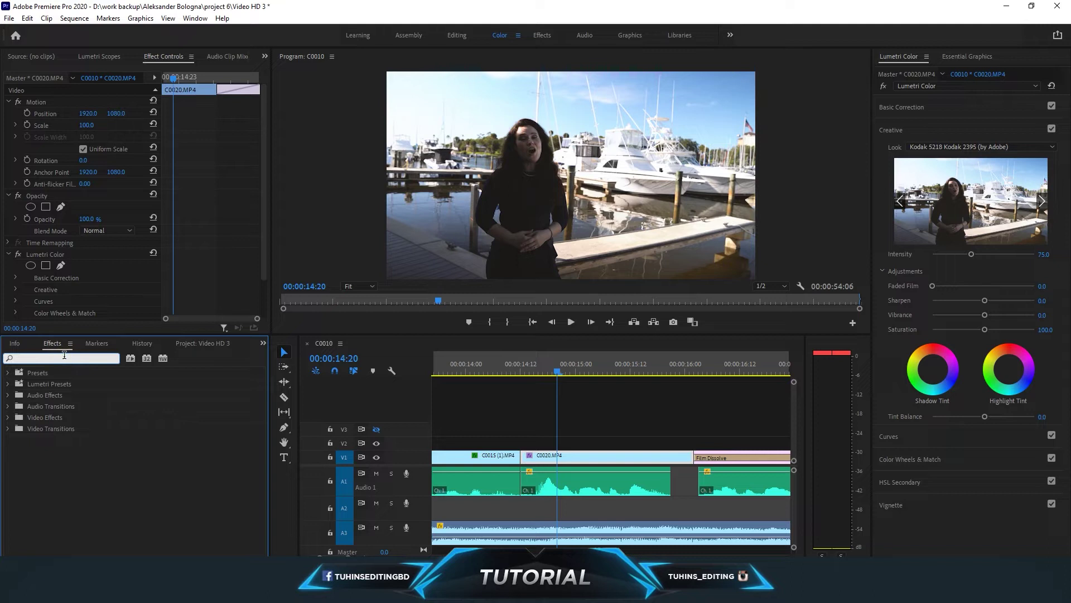
type("war")
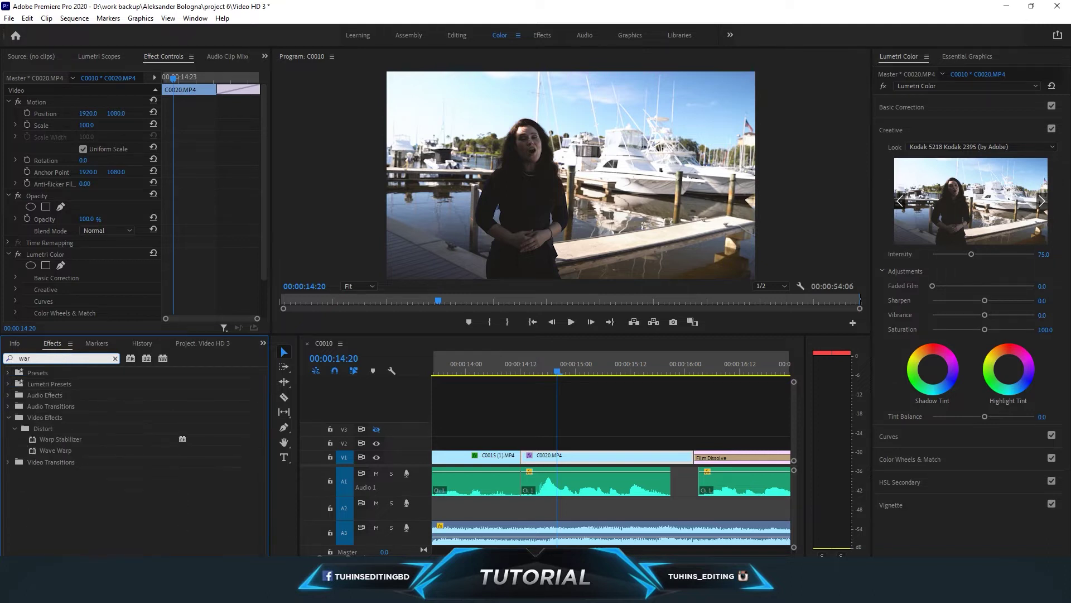
type("p")
left_click(575, 458)
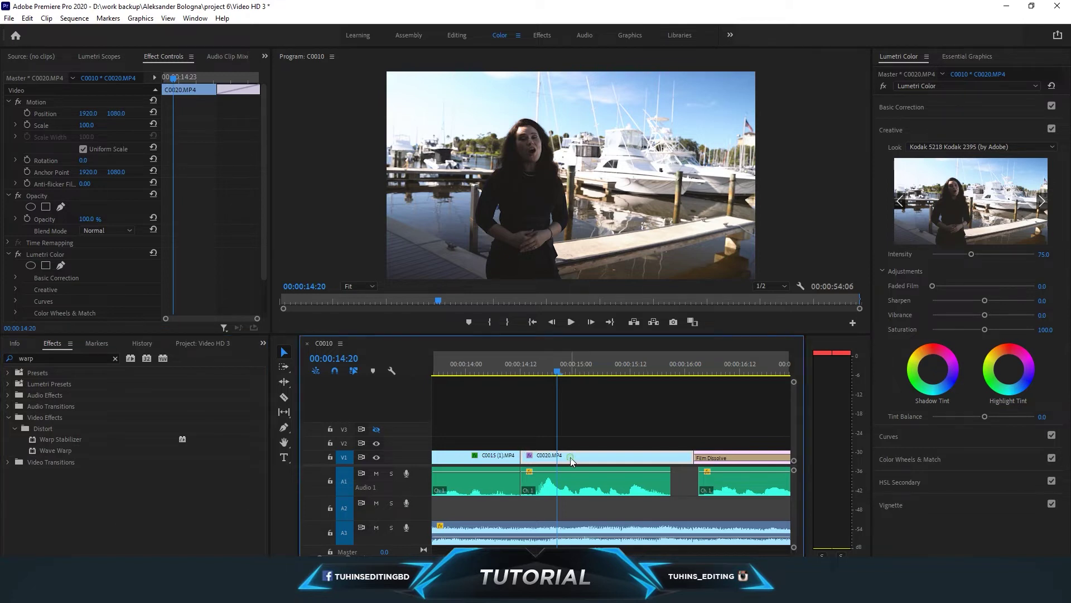
left_click_drag(52, 438, 586, 460)
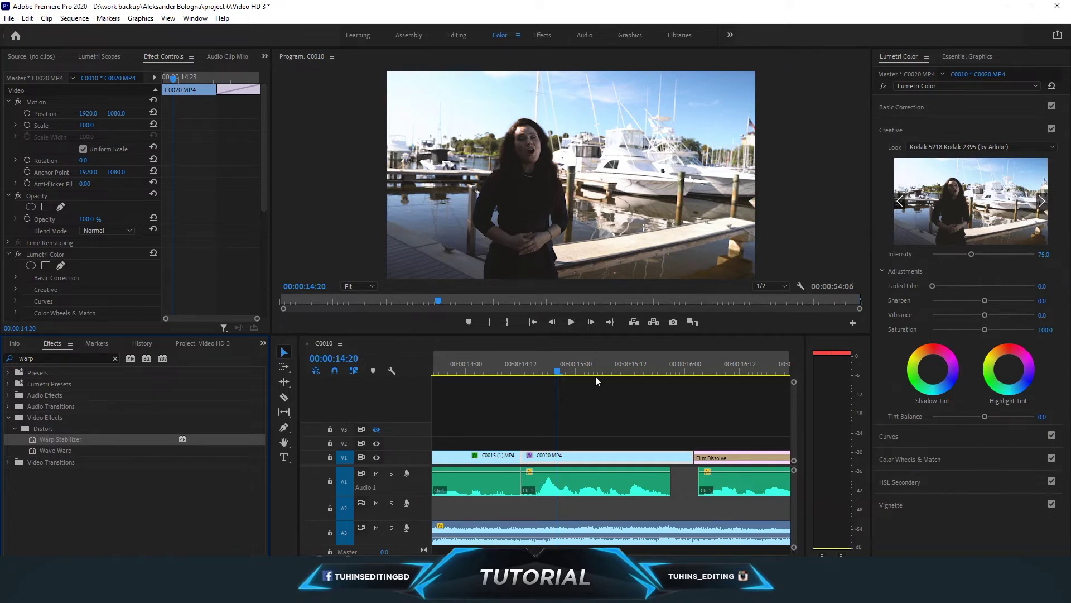
Play back clip C0020.MP4 from its start several times to check the stabilized footage
left_click_drag(542, 368, 517, 371)
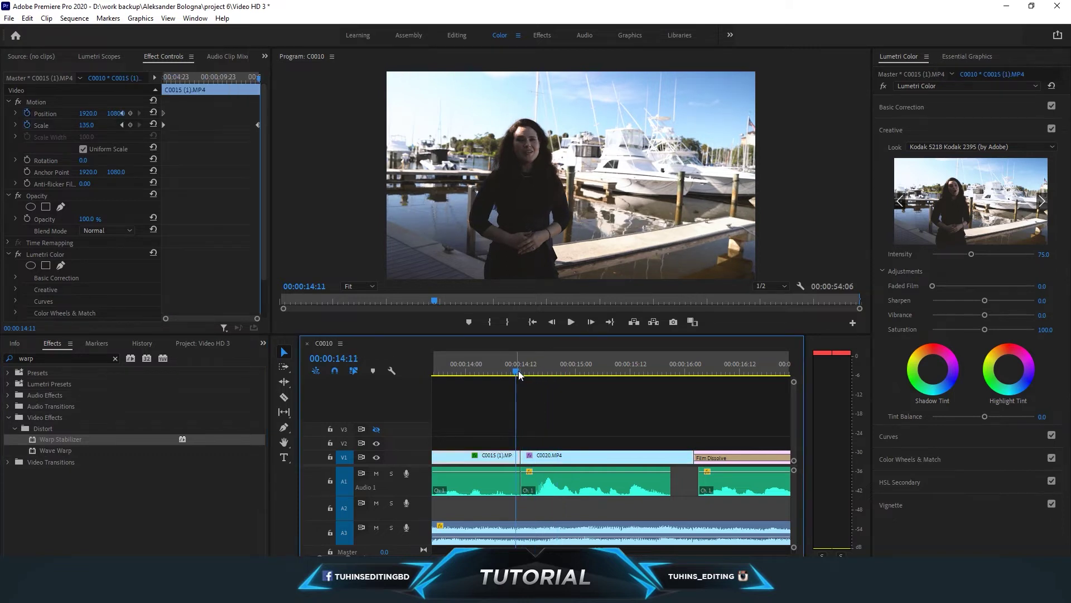
left_click(570, 323)
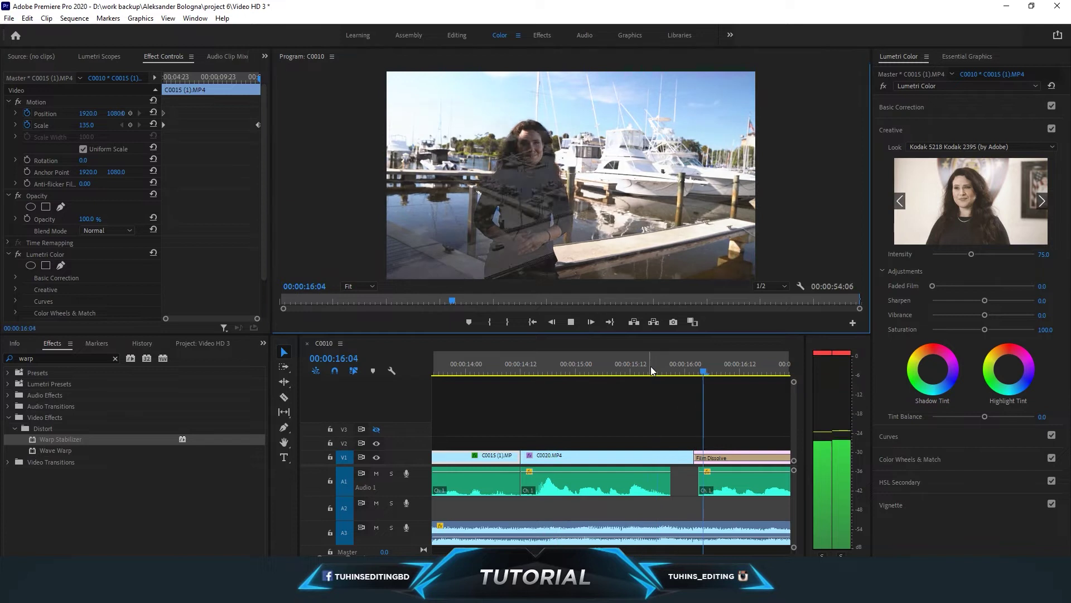
left_click_drag(651, 365, 530, 380)
left_click(570, 323)
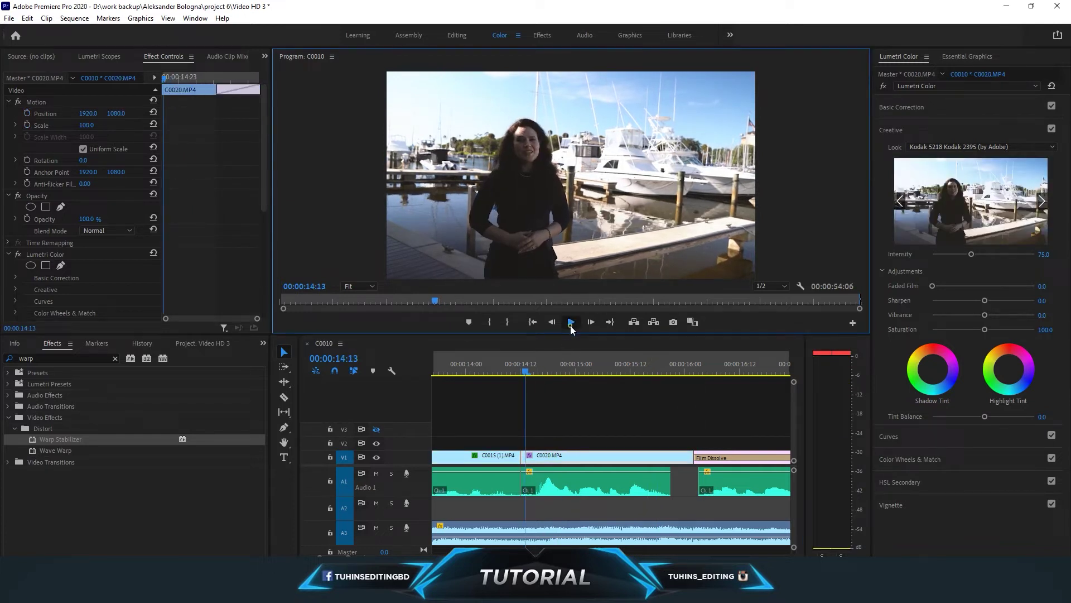
left_click_drag(650, 366, 526, 373)
left_click(570, 322)
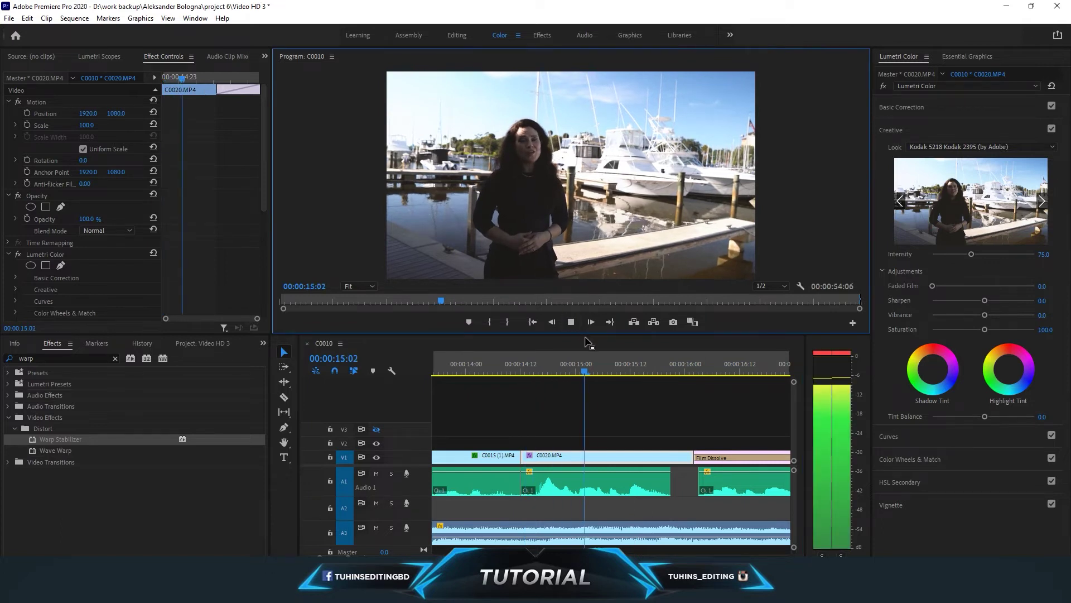
left_click(570, 322)
Play clip C0021.MP4 from the Film Dissolve at its start to examine how shaky it is
key("shift+3")
key("minus")
key("minus")
key("minus")
key("minus")
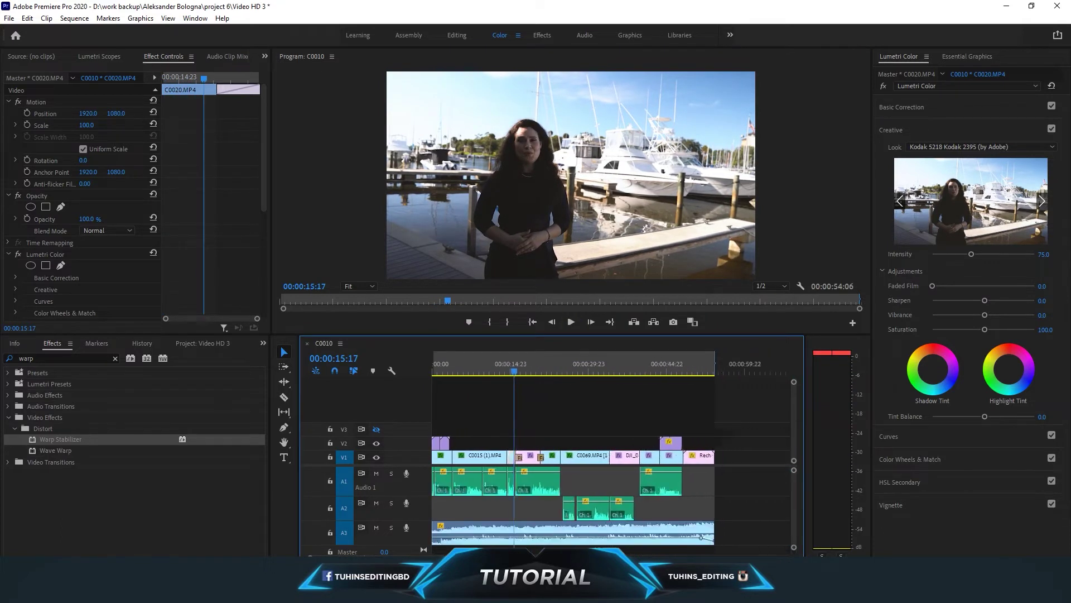
left_click(554, 370)
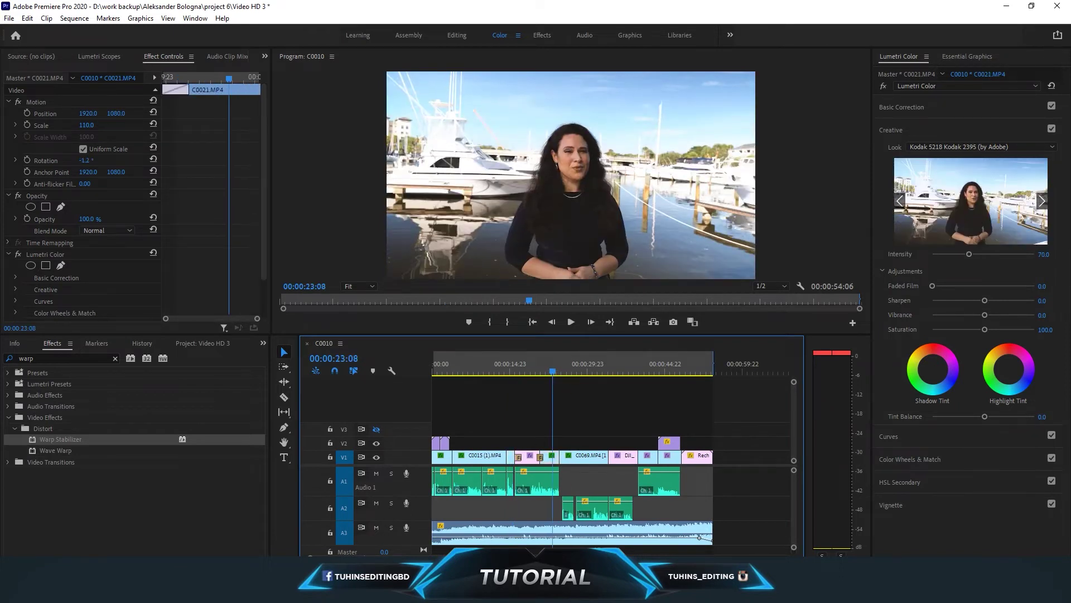
key("equal")
key("equal")
key("equal")
key("equal")
left_click(550, 371)
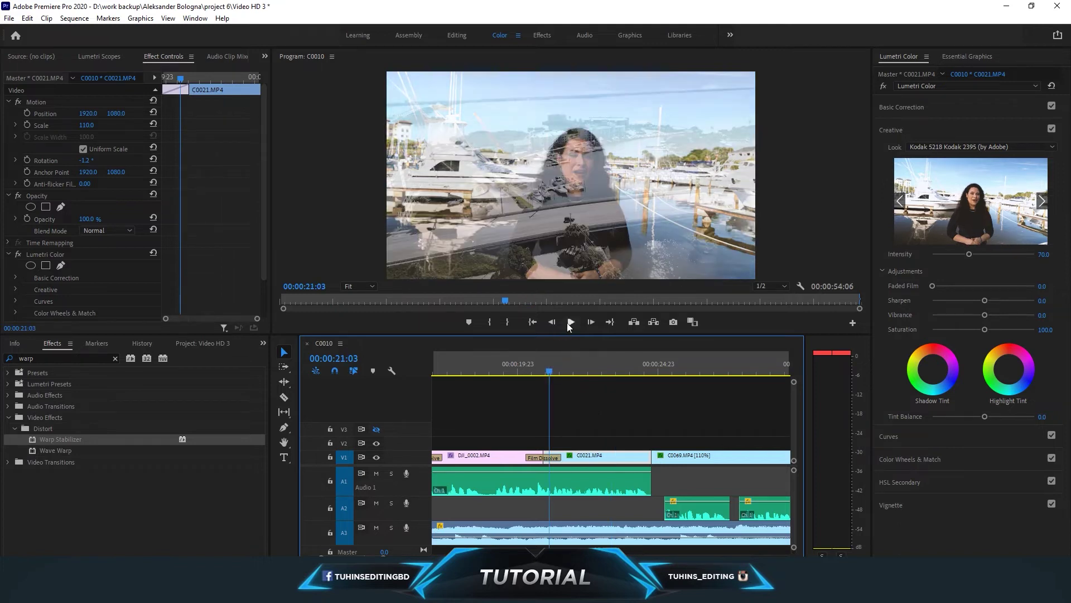
left_click(567, 324)
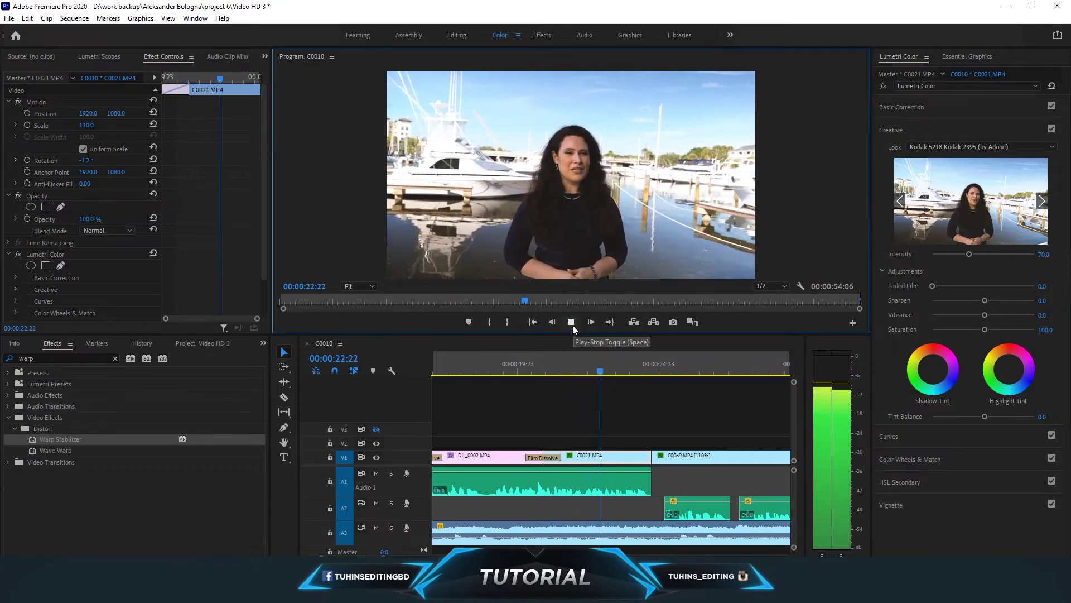
left_click(571, 322)
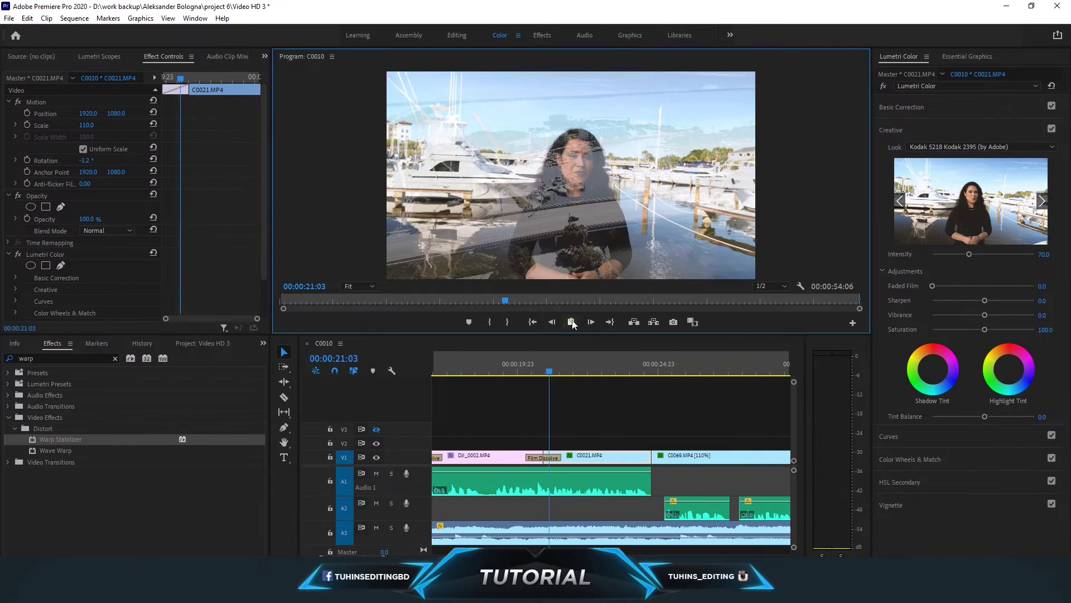
left_click(572, 322)
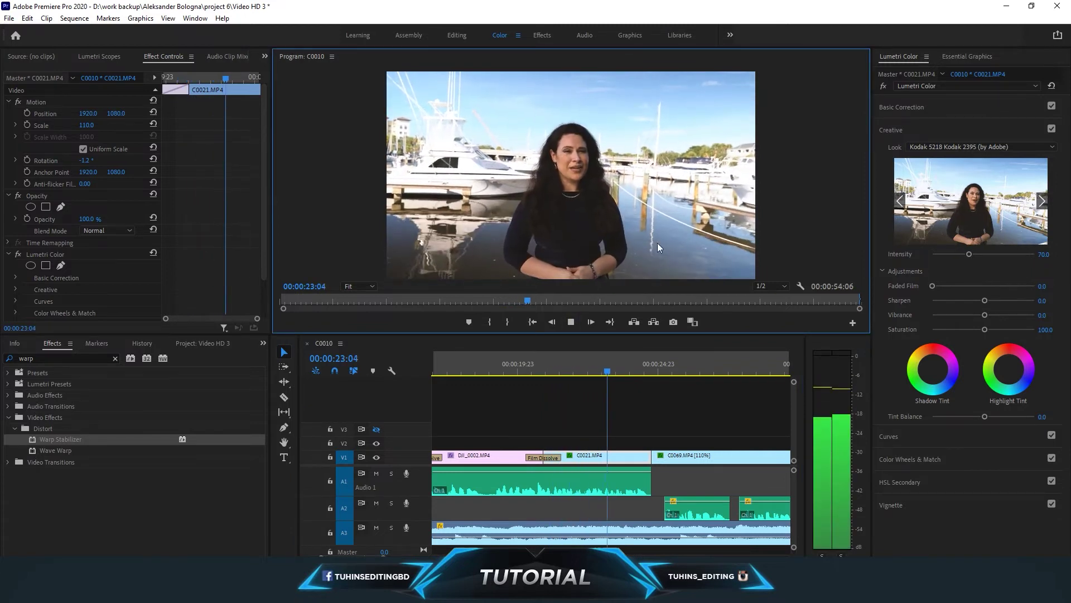
Place the playhead within clip C0021.MP4 at about 00:00:22:04 and apply Warp Stabilizer to the clip
left_click(604, 371)
left_click(580, 375)
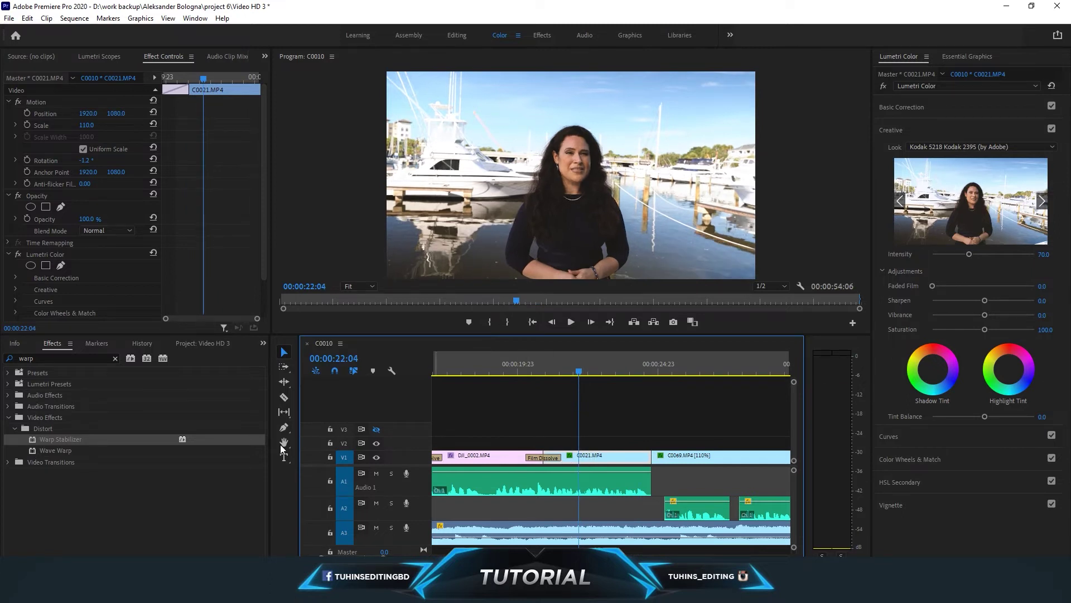
left_click_drag(55, 440, 597, 460)
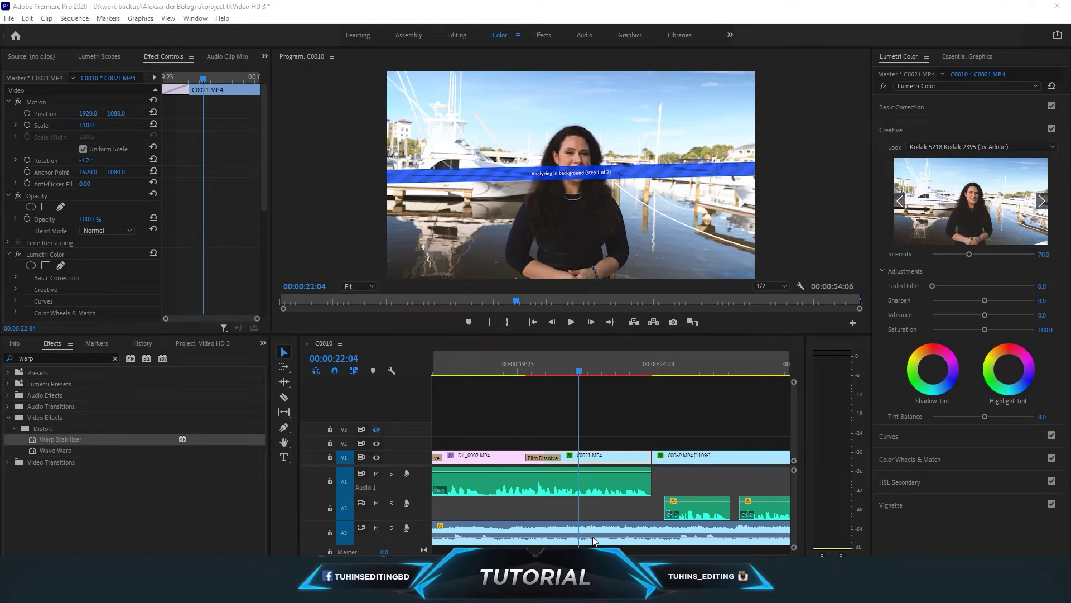
left_click(608, 5)
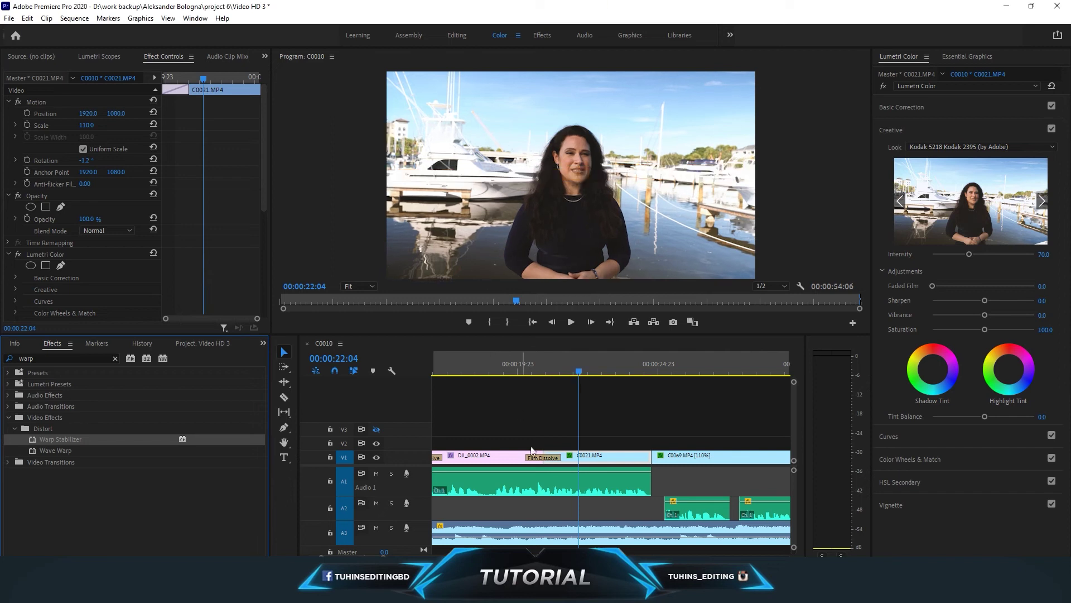
Play back the stabilized clip C0021.MP4 repeatedly from its opening dissolve to check the smoothness
left_click_drag(568, 378, 533, 378)
left_click(569, 324)
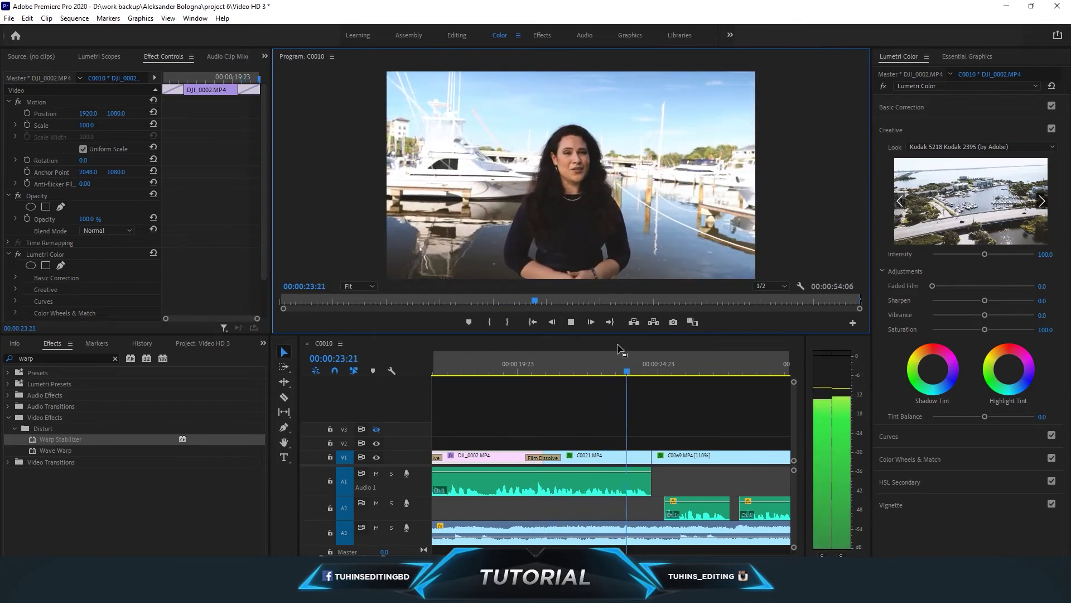
left_click_drag(614, 364, 556, 370)
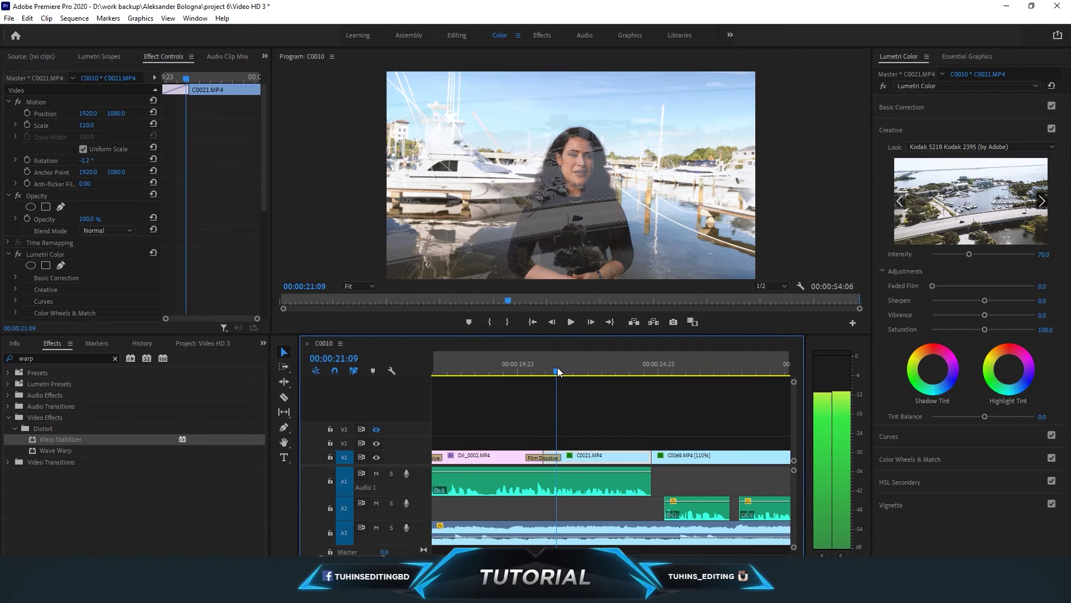
left_click(570, 323)
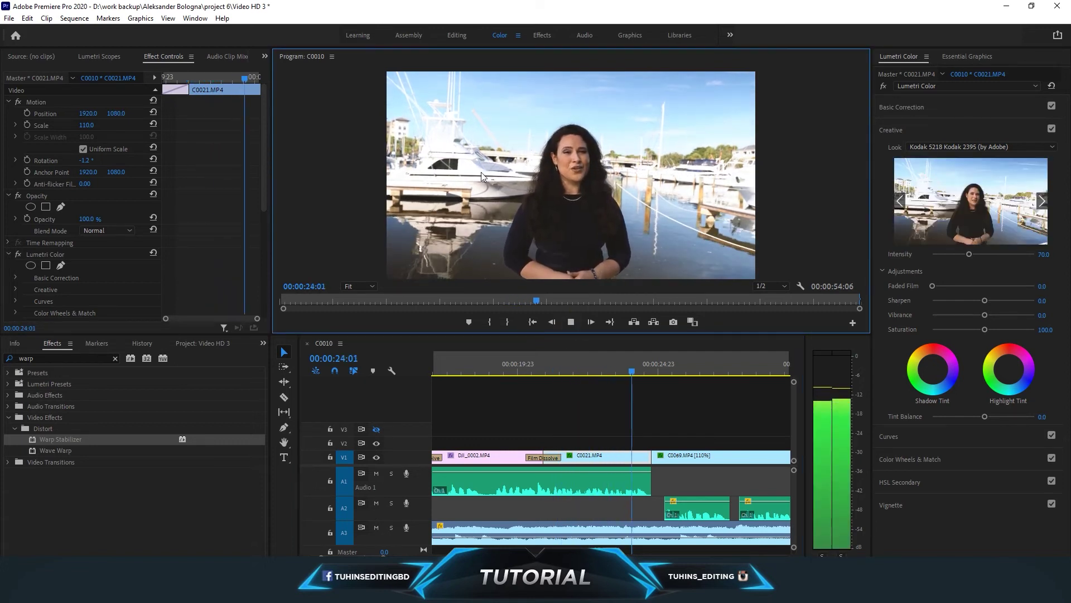
left_click(602, 353)
left_click(571, 322)
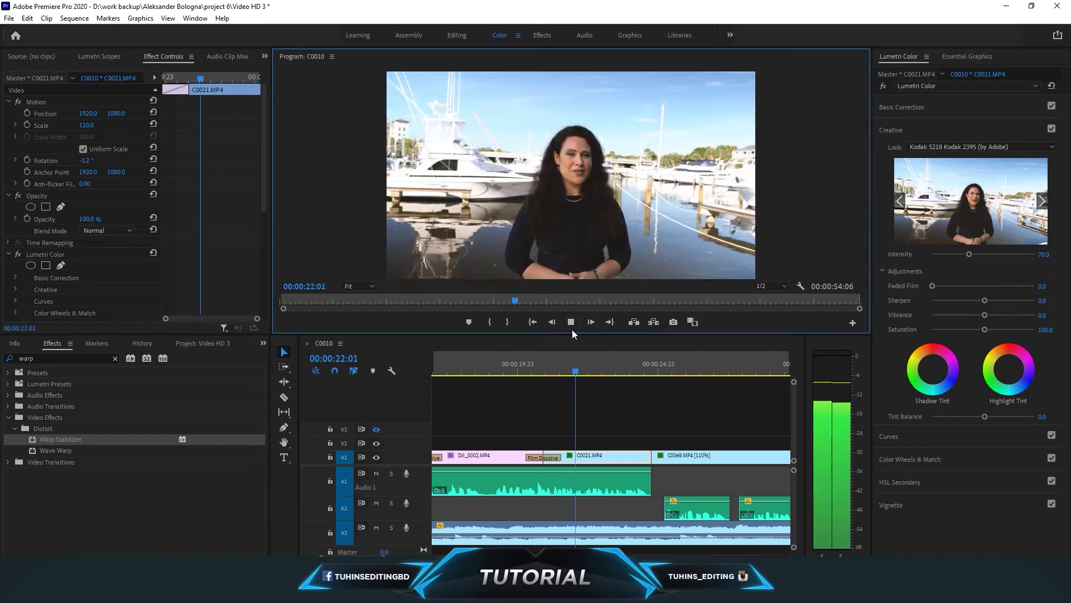
left_click(571, 322)
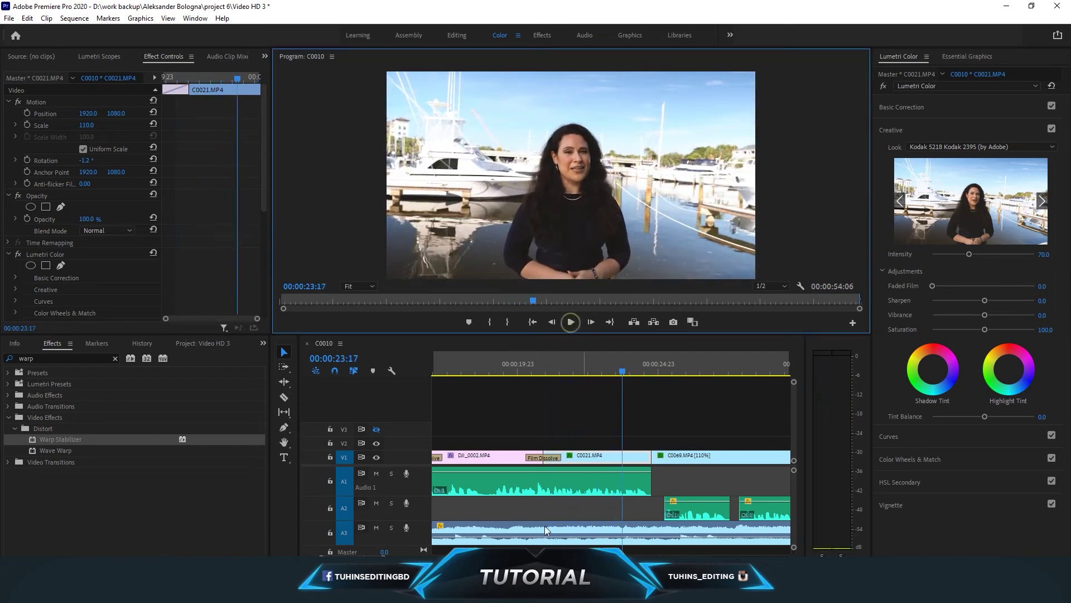
Play the beginning of clip C0069.MP4 on track V1 to examine its camera movement
key("minus")
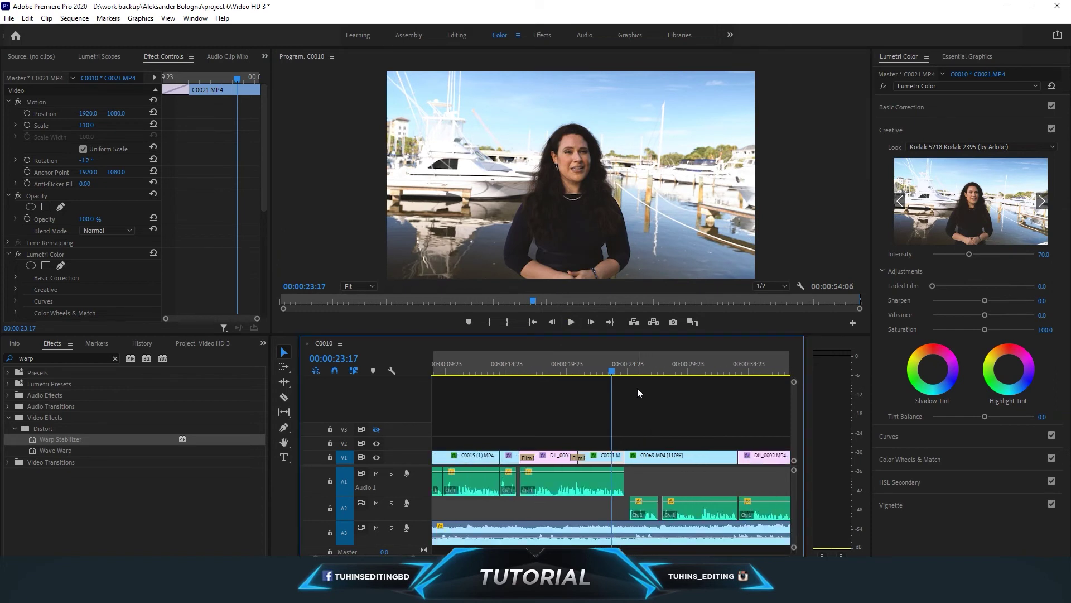
left_click(634, 368)
left_click_drag(634, 377, 628, 372)
left_click(574, 323)
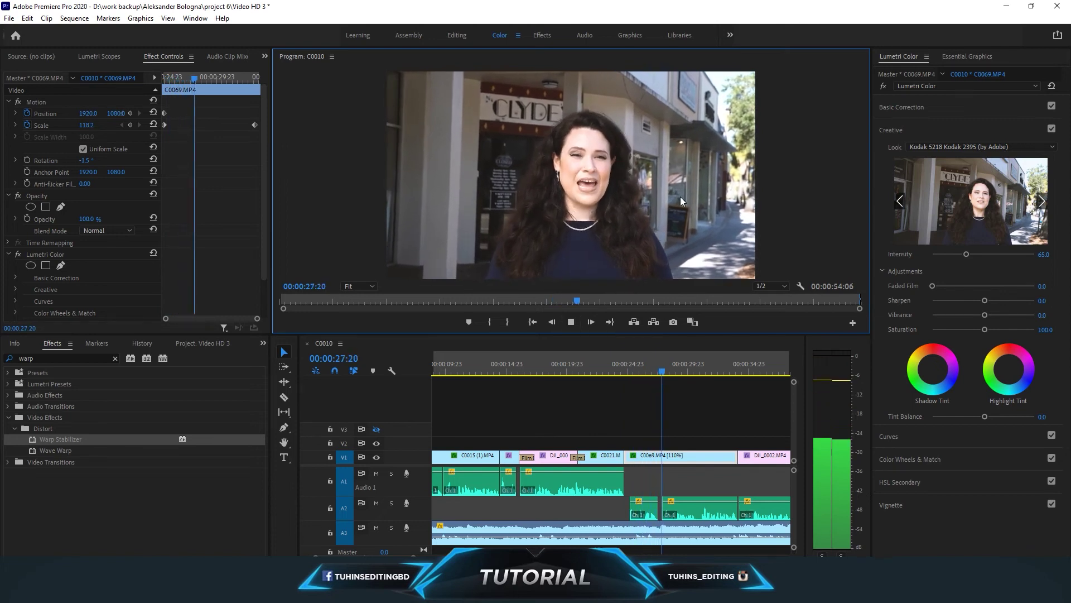
left_click_drag(663, 370, 634, 371)
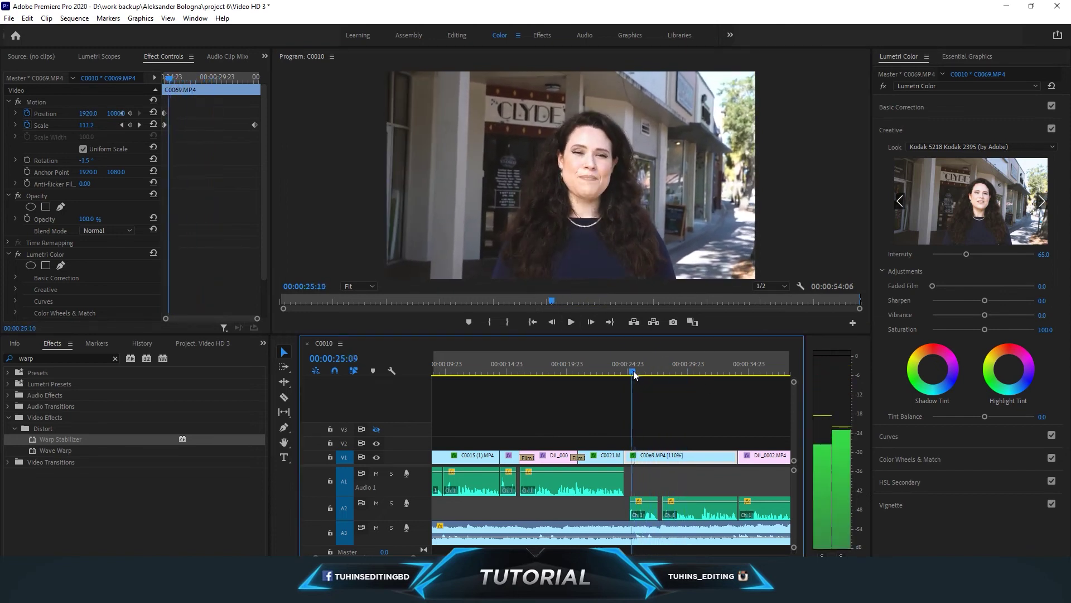
Check the Speed/Duration settings of clip C0069.MP4 and close them without making a change
right_click(672, 460)
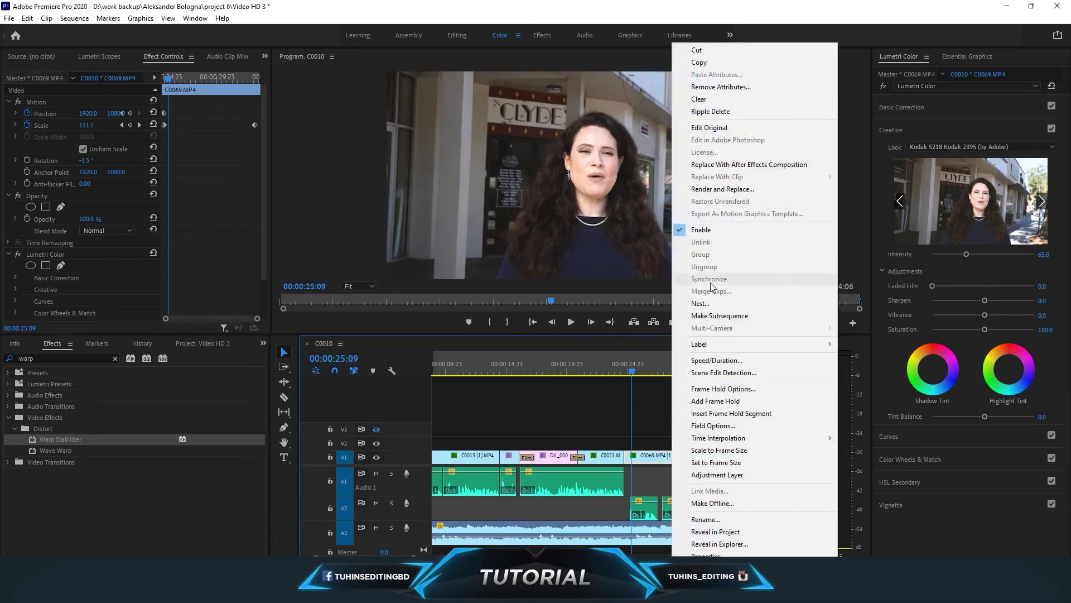
left_click(708, 359)
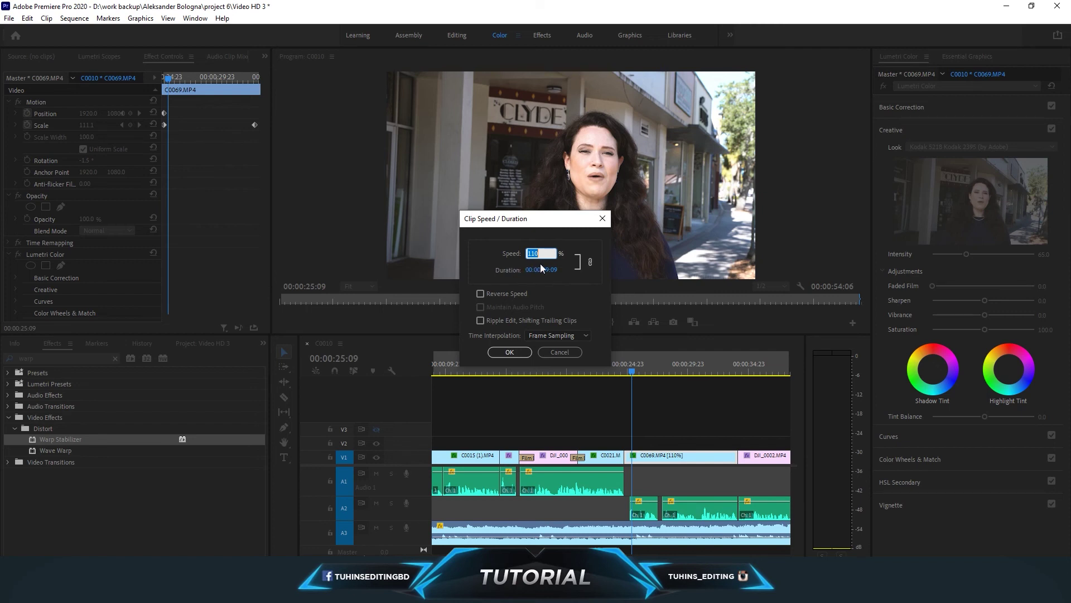
left_click(560, 352)
Apply Warp Stabilizer to the speed-adjusted clip C0069.MP4 and scrub through the clip to inspect the result
left_click_drag(631, 372, 638, 375)
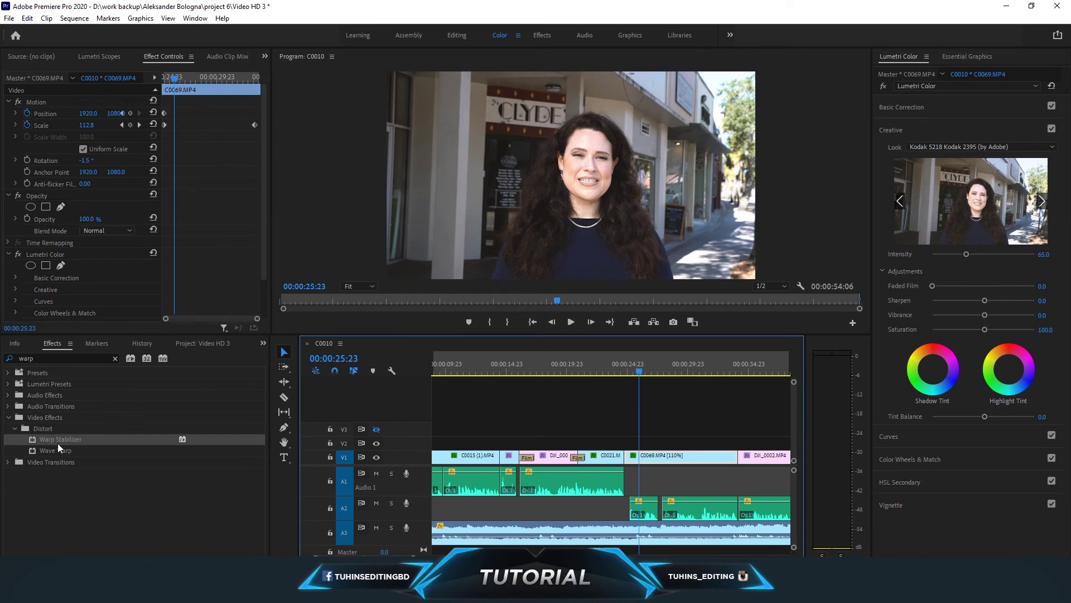
left_click_drag(51, 441, 655, 459)
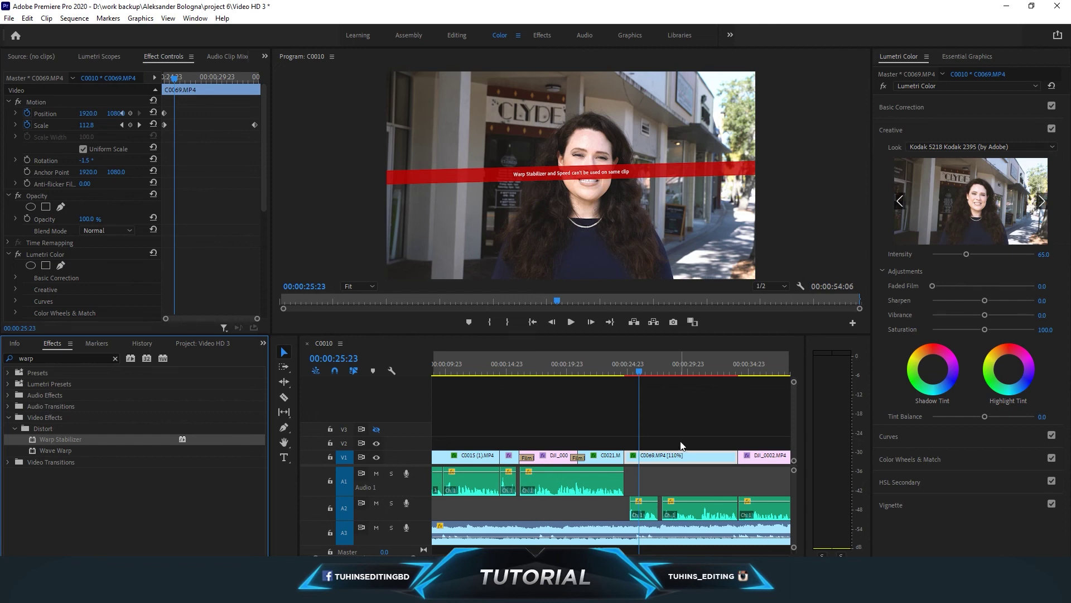
left_click(657, 460)
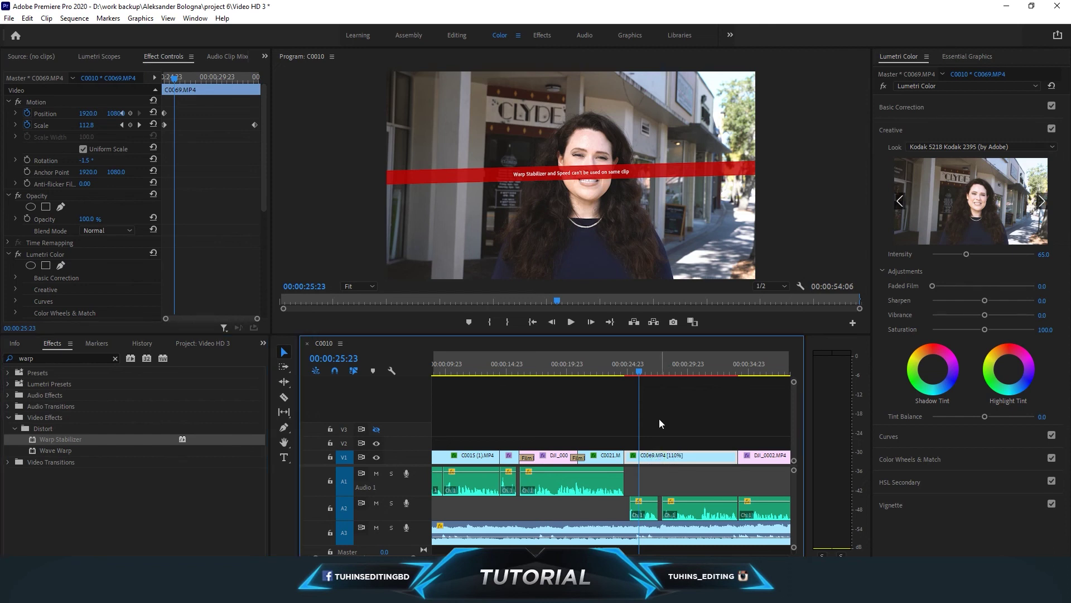
mouse_move(639, 374)
left_mouse_down()
mouse_move(707, 384)
mouse_move(658, 384)
left_mouse_up()
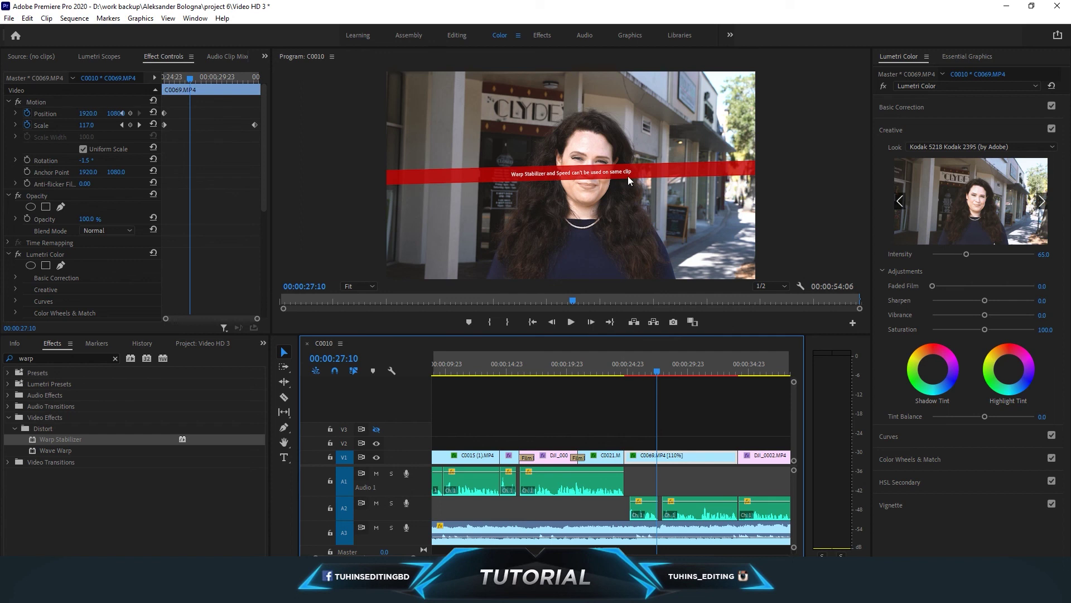
left_click_drag(654, 377, 679, 405)
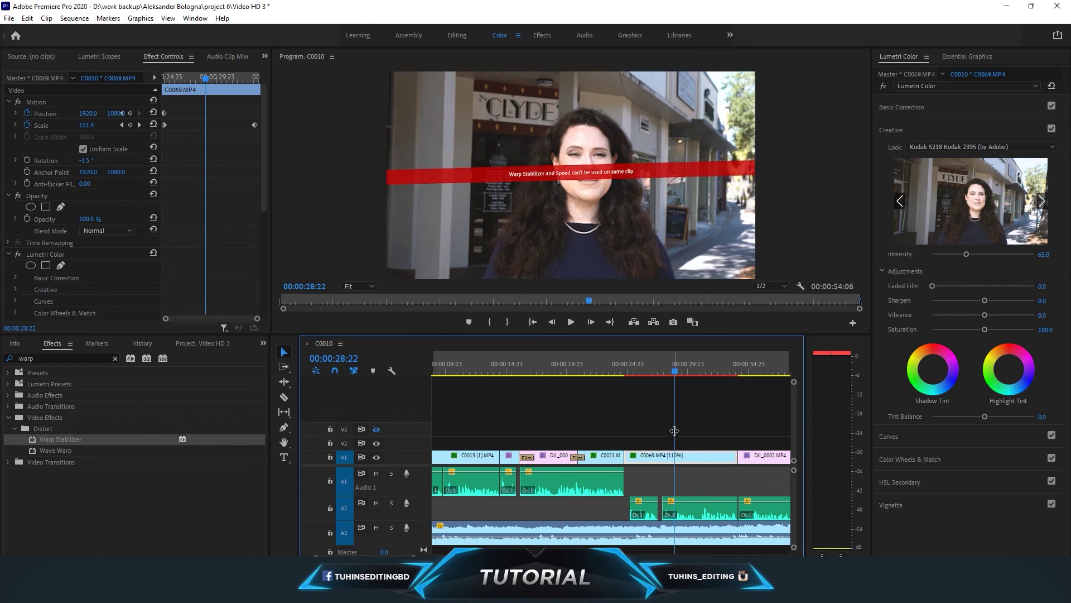